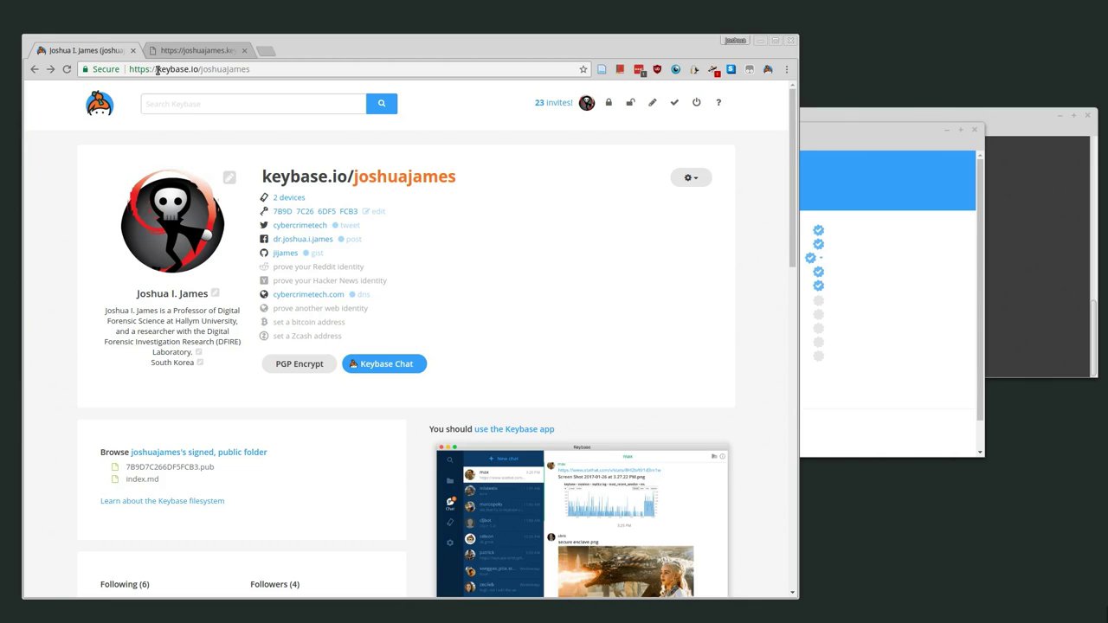
- Highlight the keybase.io and username parts of the profile's web address
left_click_drag(158, 69, 198, 69)
left_click(555, 191)
left_click_drag(200, 70, 272, 68)
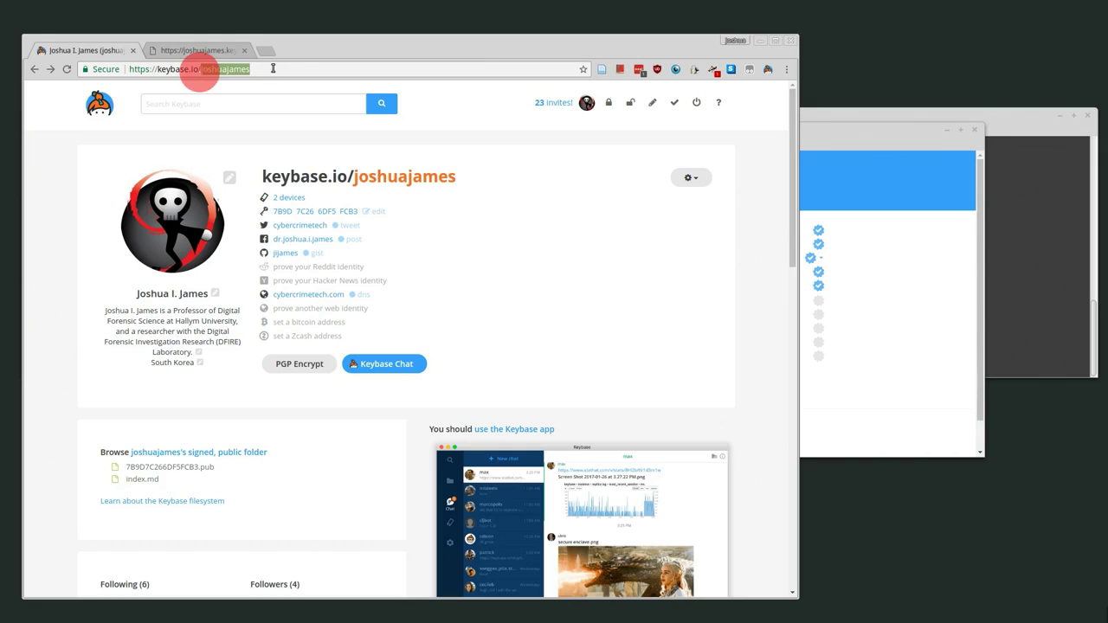
left_click(488, 218)
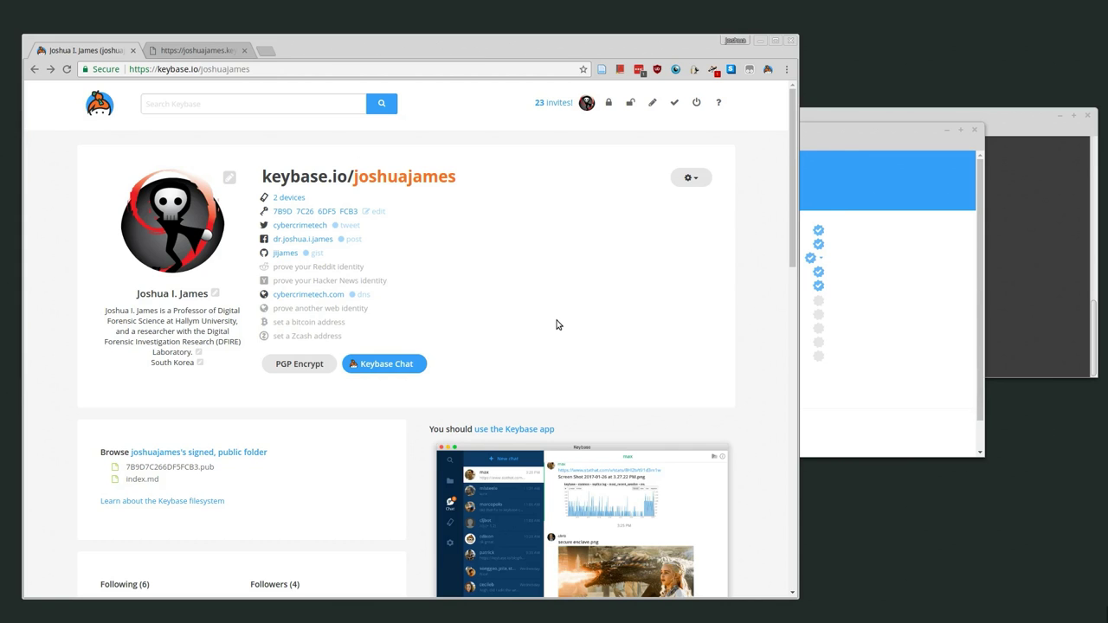
- Scroll through the profile page and briefly show the account settings and key reset options
scroll(580, 298, "down", 2)
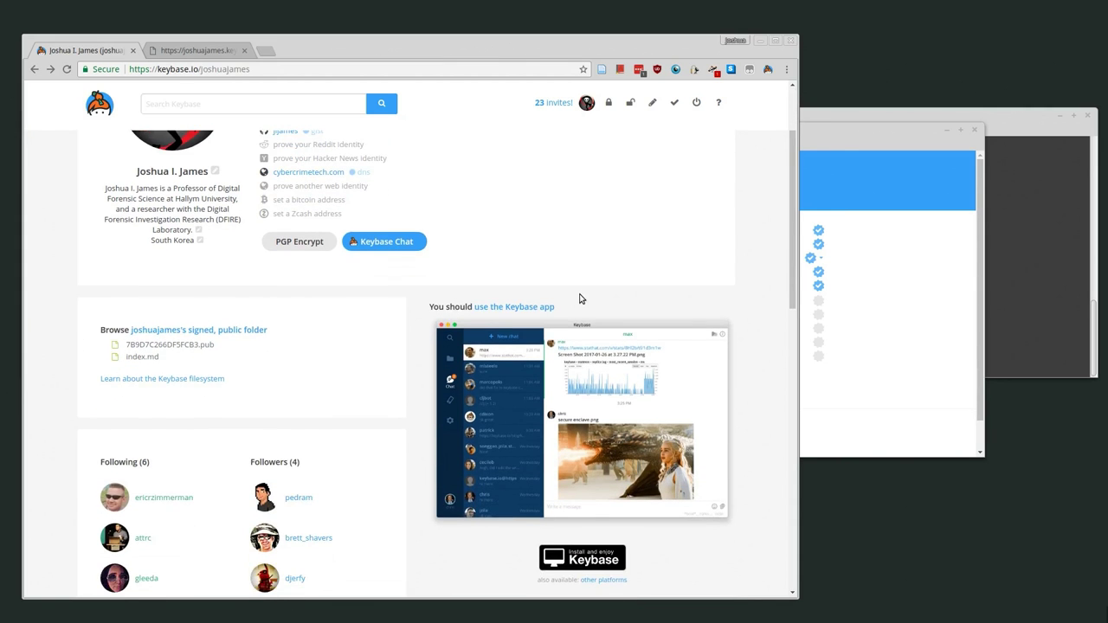
scroll(580, 299, "down", 5)
scroll(580, 298, "up", 6)
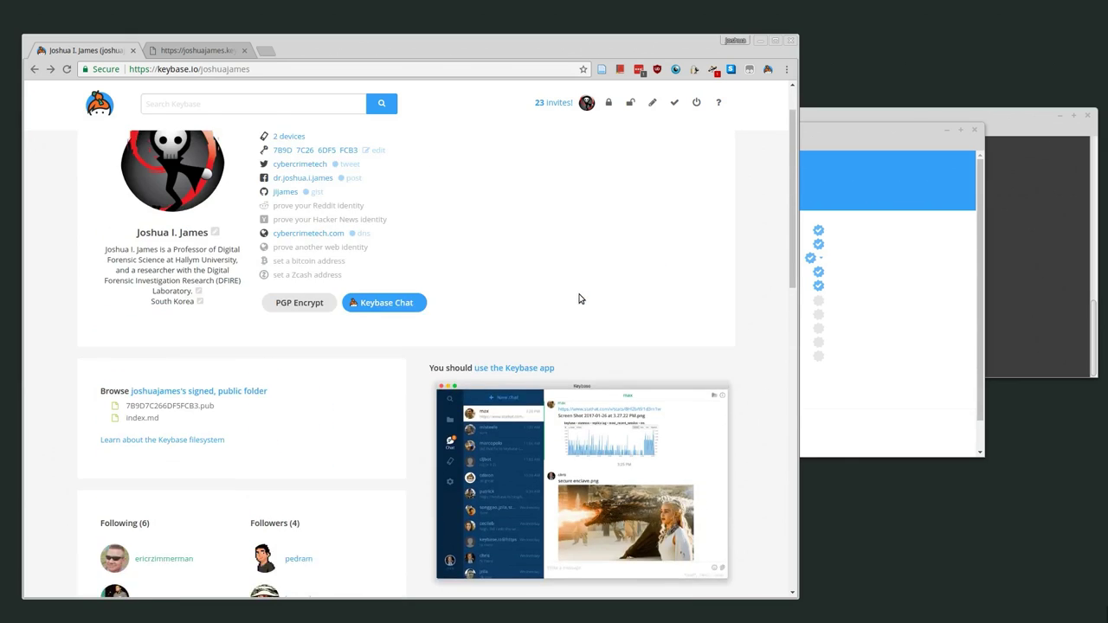
scroll(580, 298, "up", 1)
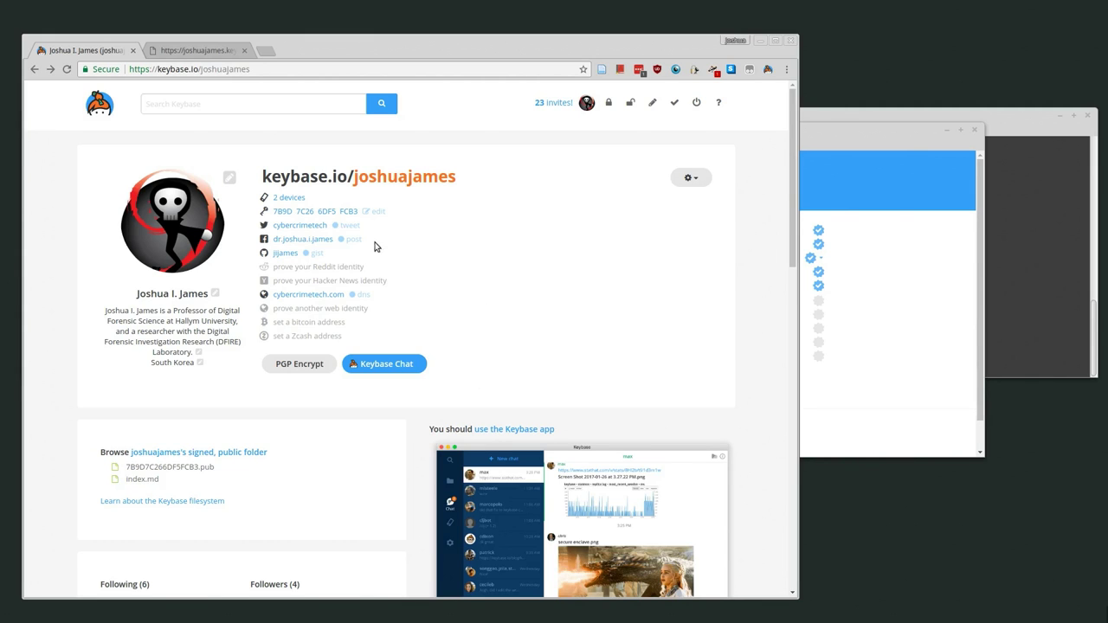
scroll(517, 296, "down", 2)
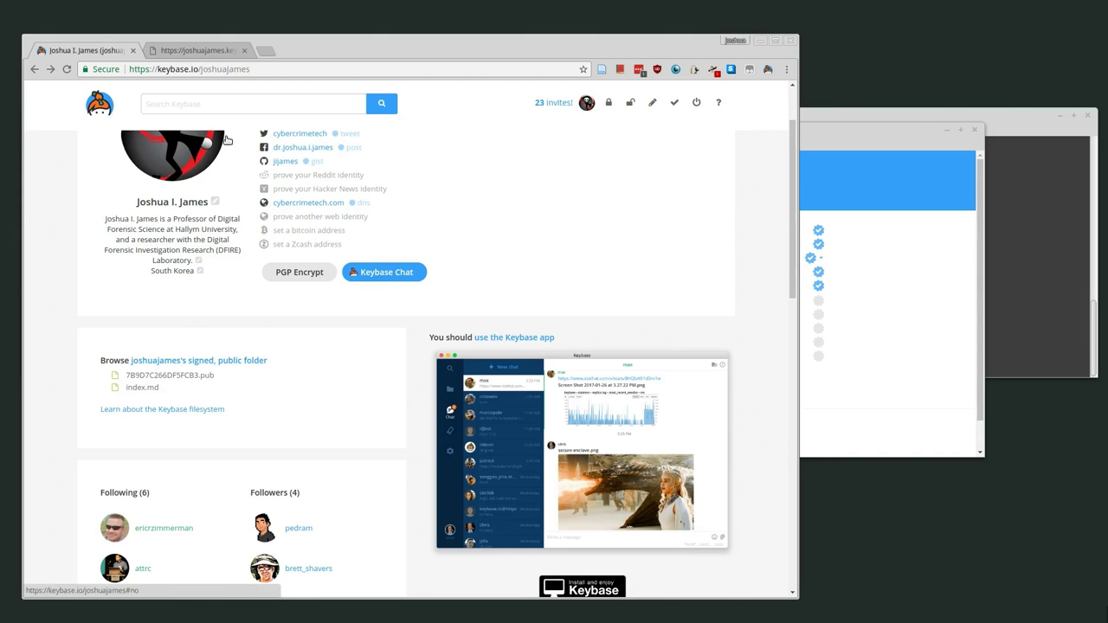
scroll(316, 365, "down", 3)
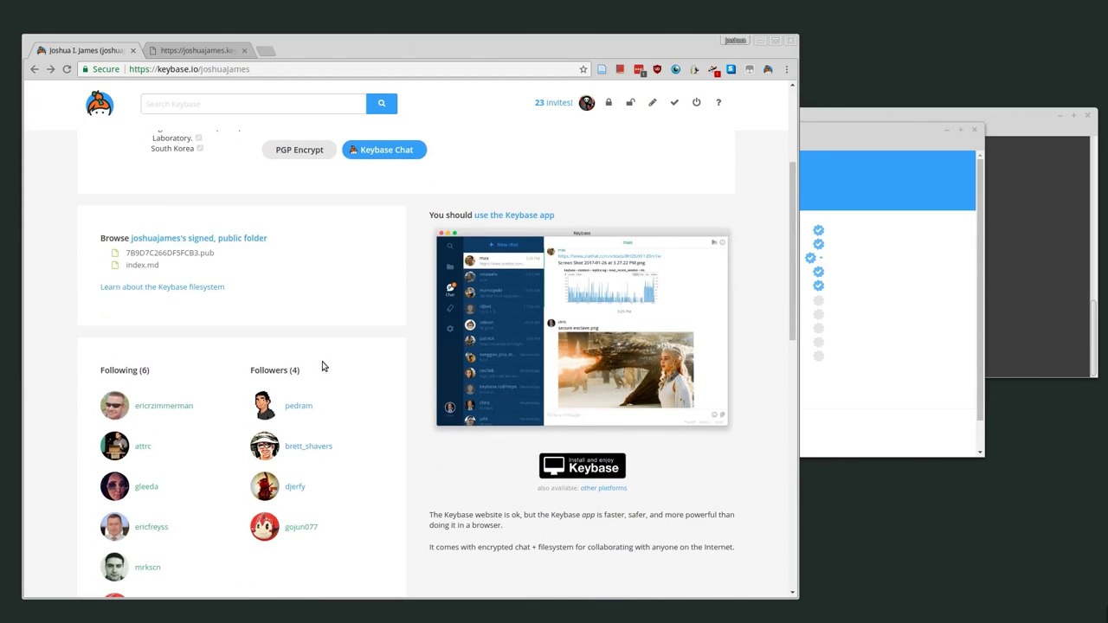
scroll(260, 342, "down", 3)
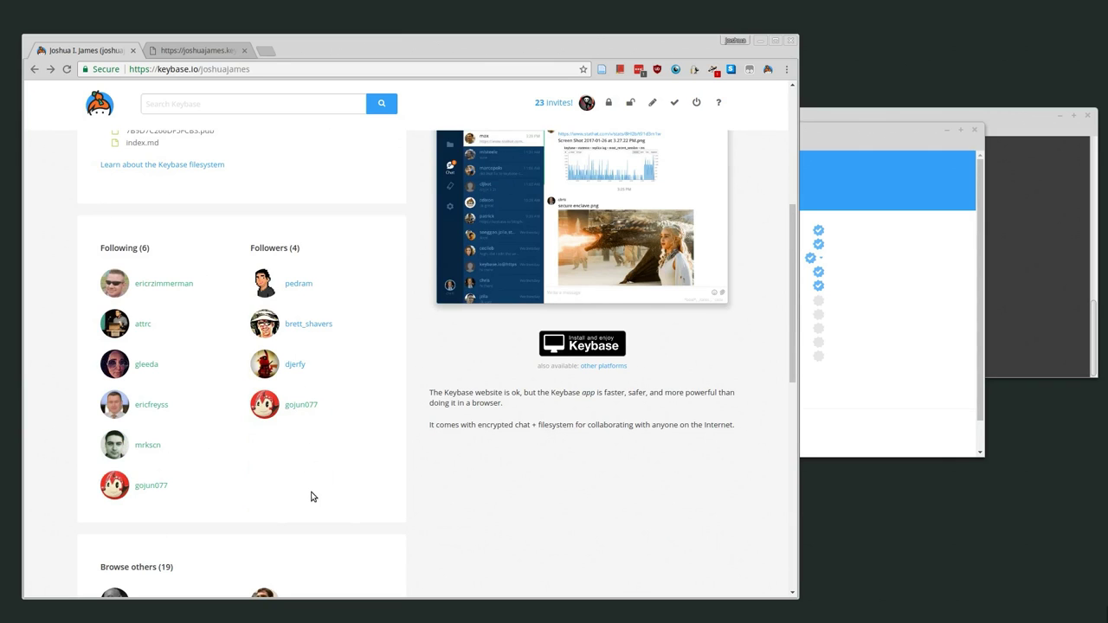
scroll(307, 493, "down", 2)
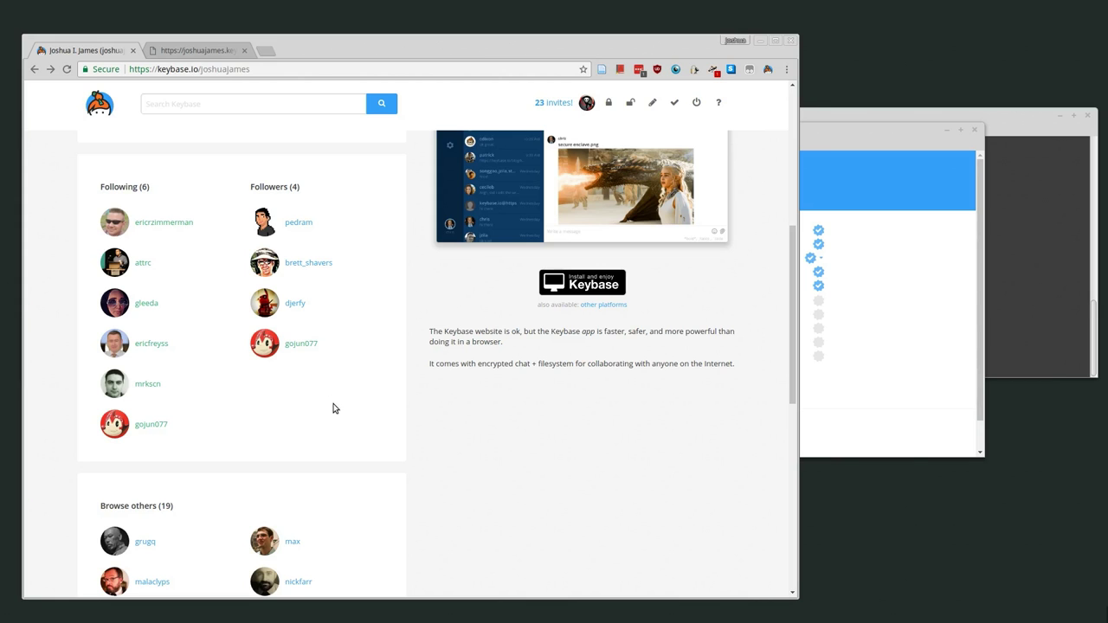
scroll(334, 408, "down", 6)
scroll(185, 517, "down", 3)
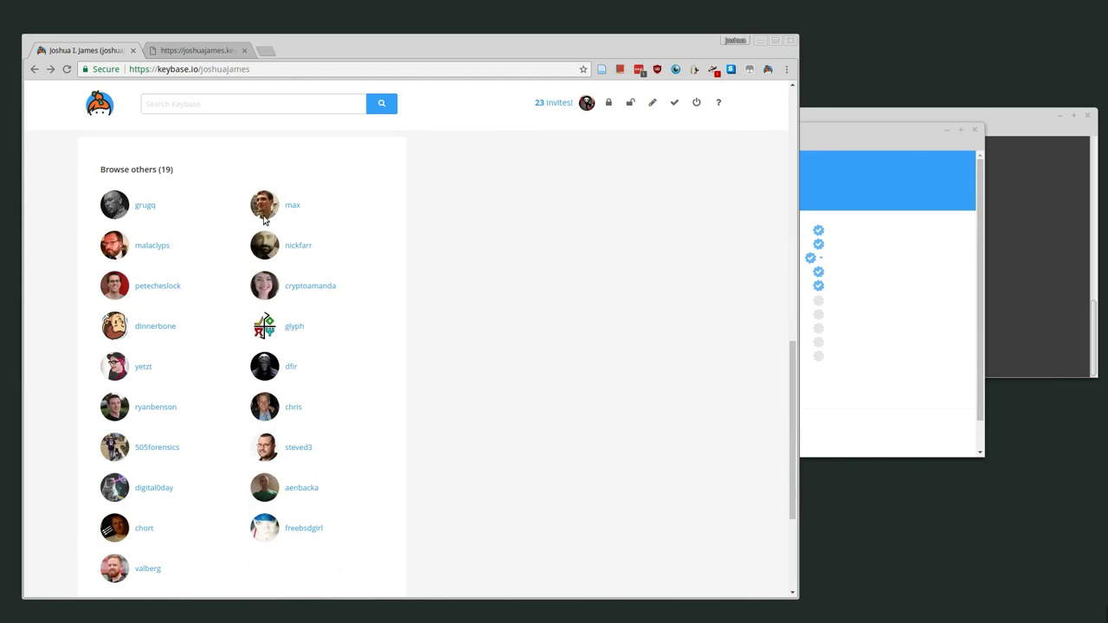
scroll(186, 565, "down", 2)
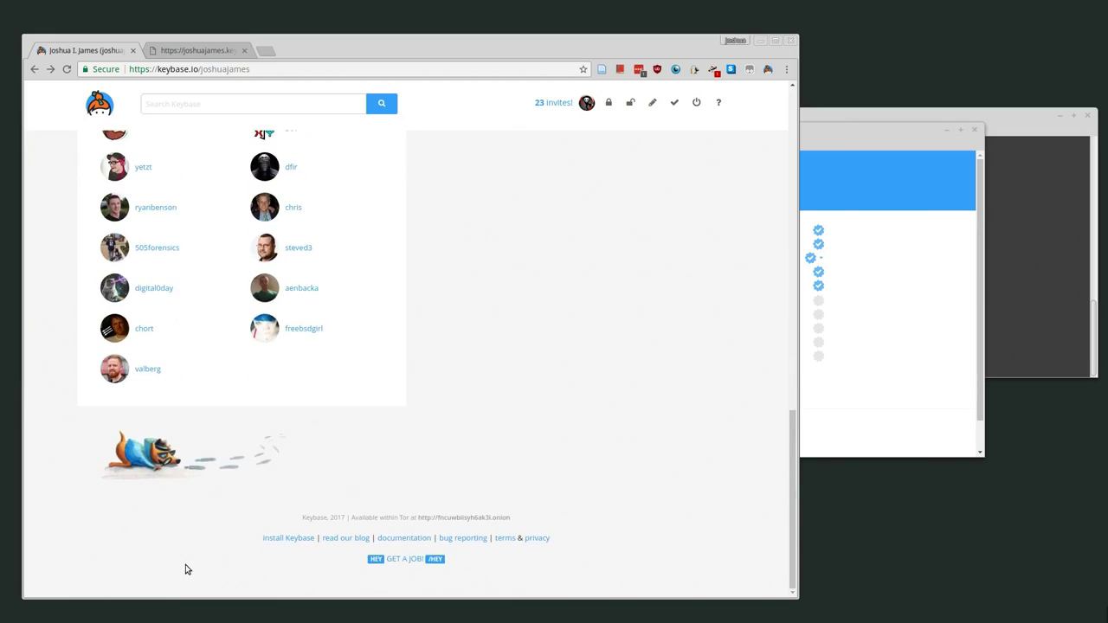
scroll(185, 565, "up", 7)
scroll(185, 472, "up", 5)
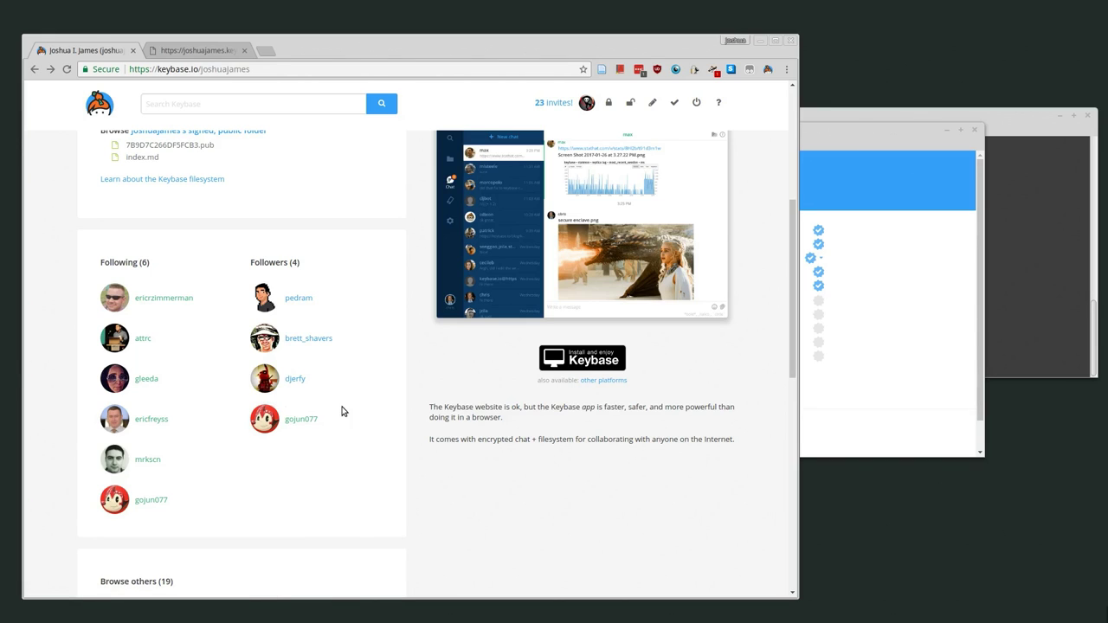
scroll(342, 411, "up", 5)
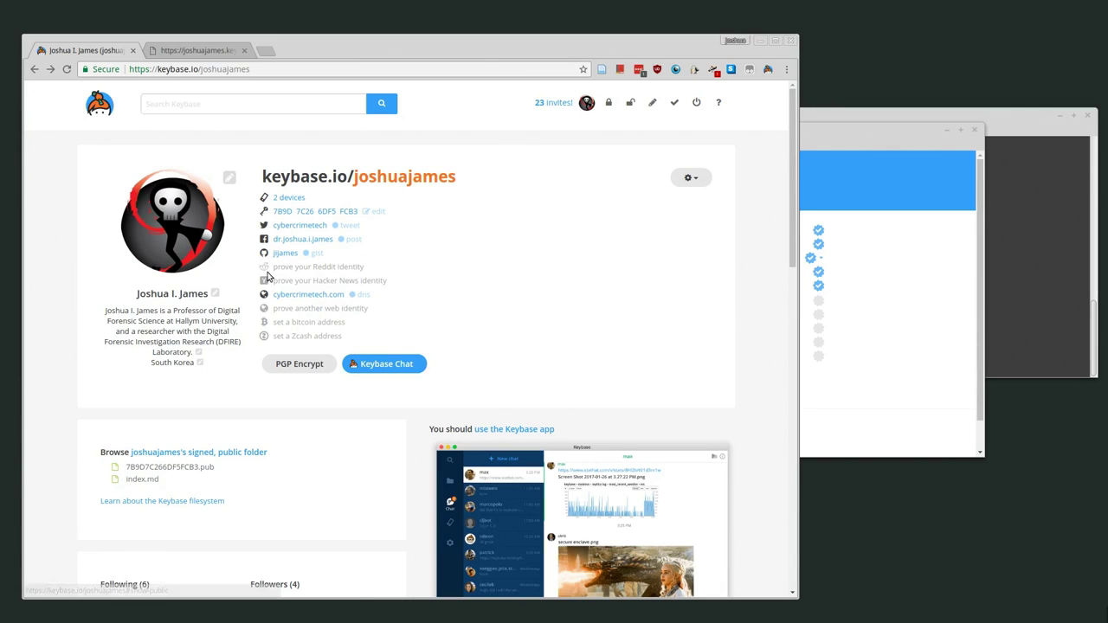
left_click(689, 178)
left_click(595, 173)
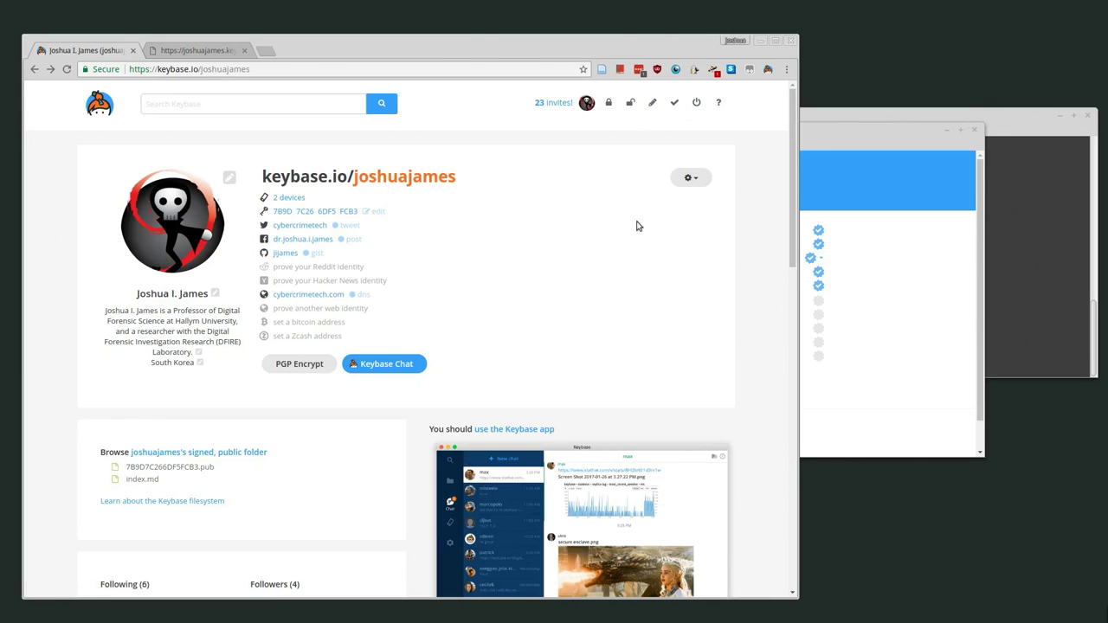
- Open grugq's profile from Browse others and start a PGP-encrypted message to him
scroll(531, 274, "down", 5)
scroll(407, 500, "down", 6)
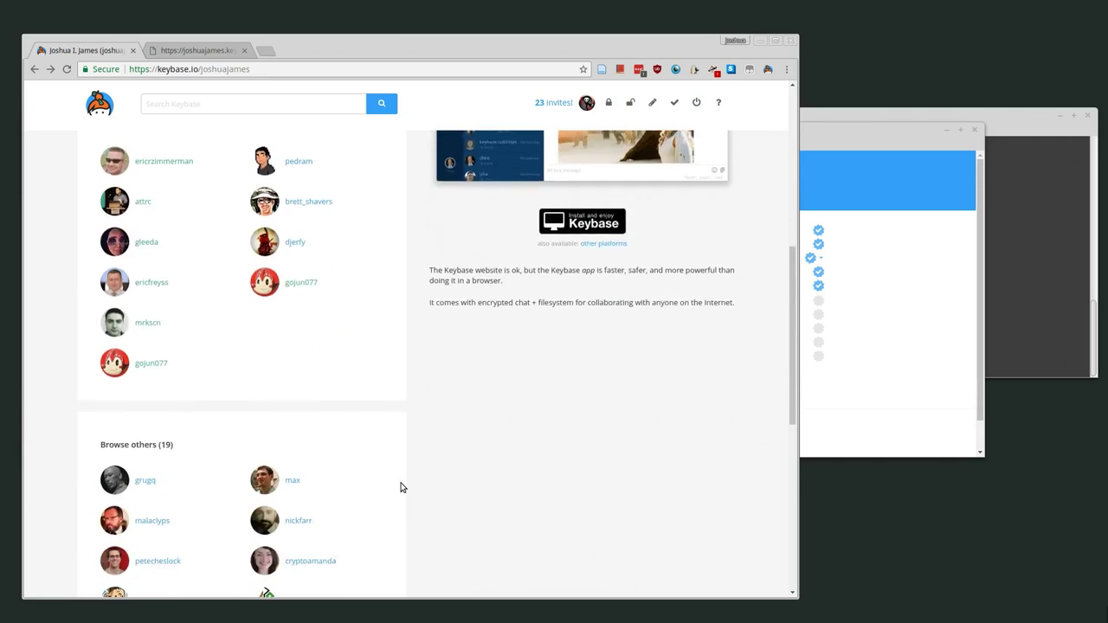
left_click(141, 300)
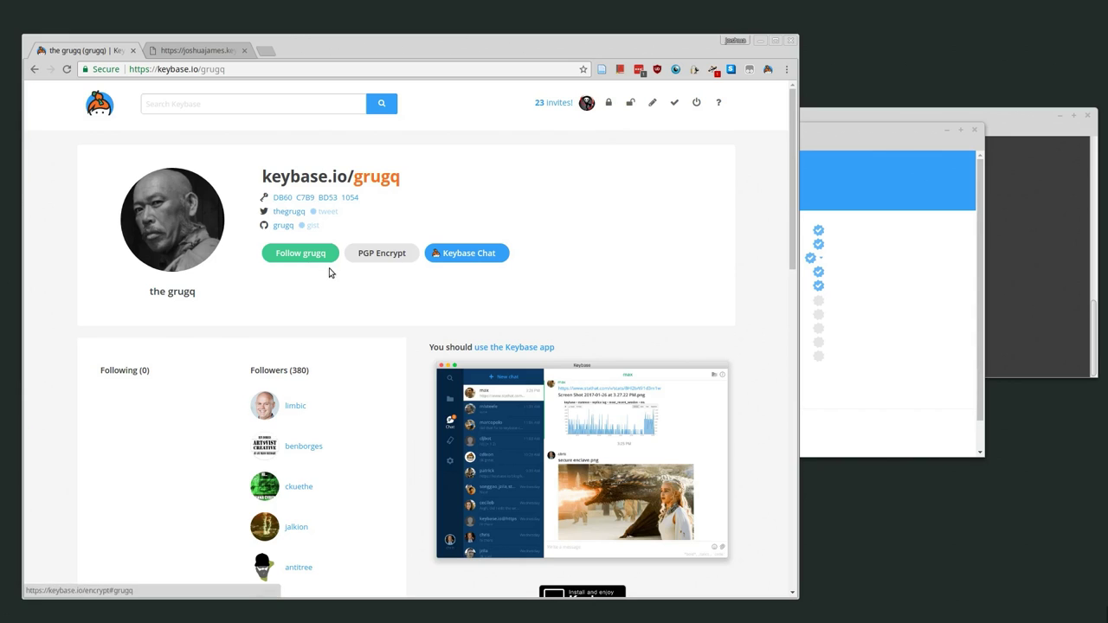
left_click(382, 254)
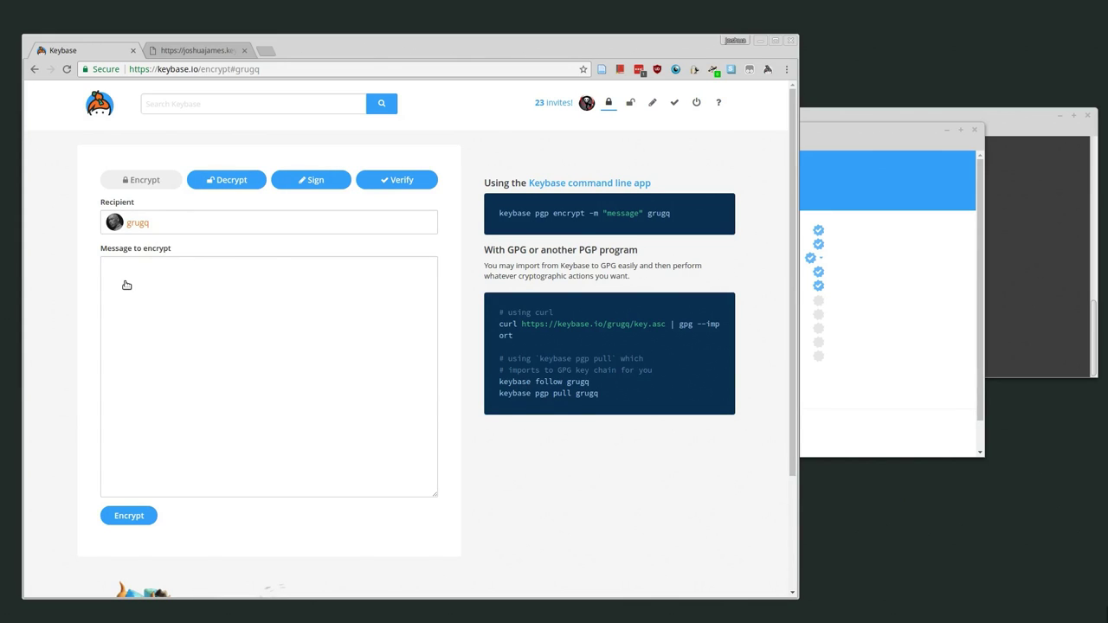
- Encrypt the message 'Hello.' for grugq and select the resulting PGP message block
left_click(152, 300)
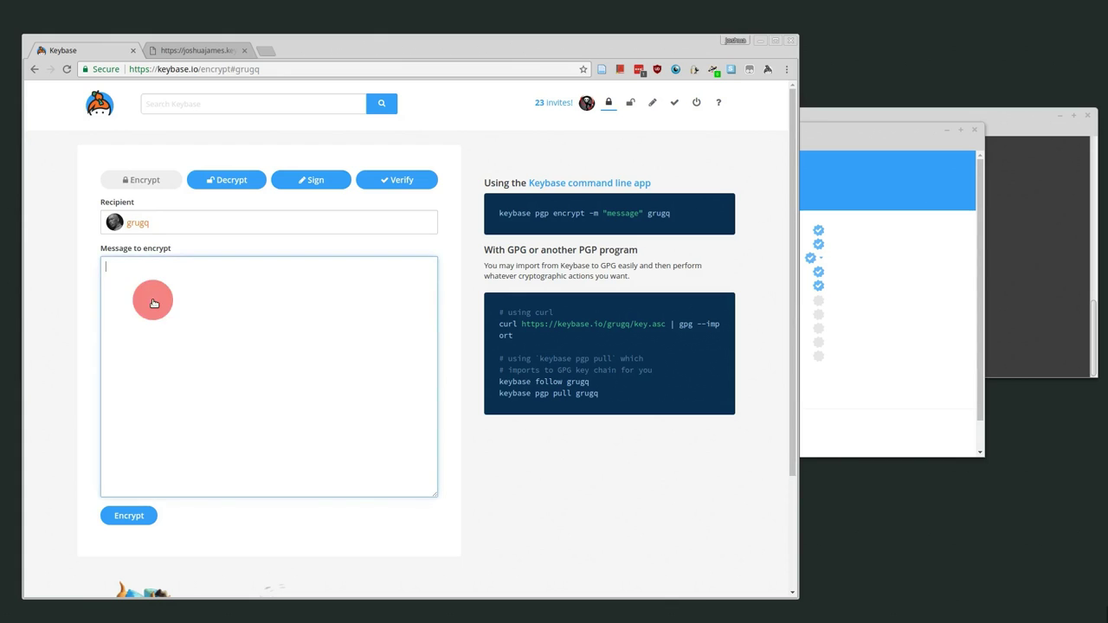
type("Hello.")
left_click(136, 517)
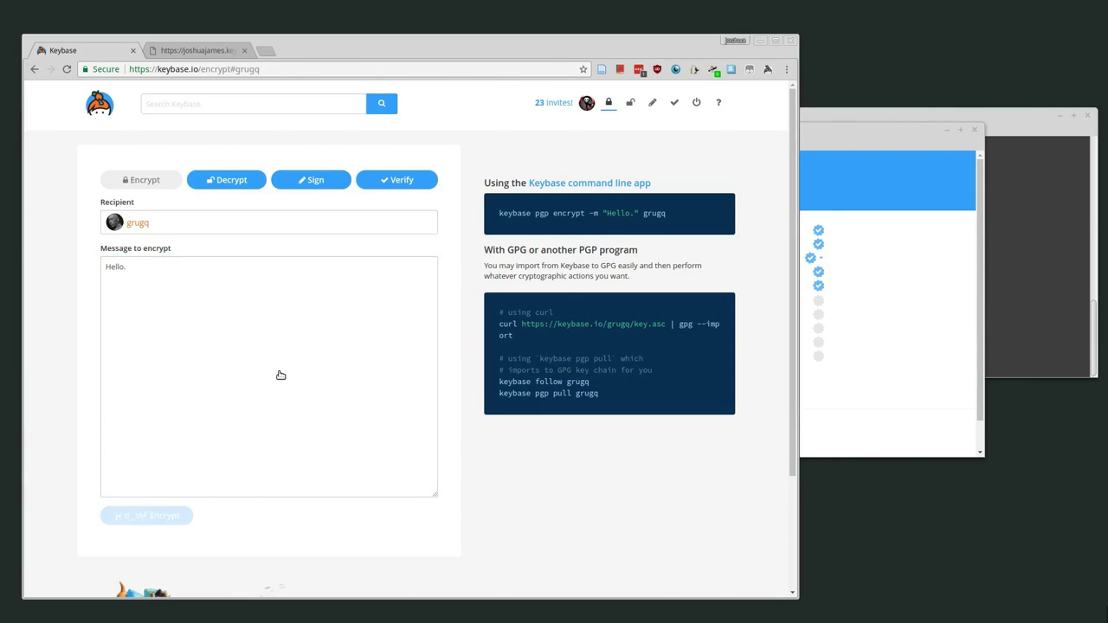
left_click_drag(198, 408, 91, 268)
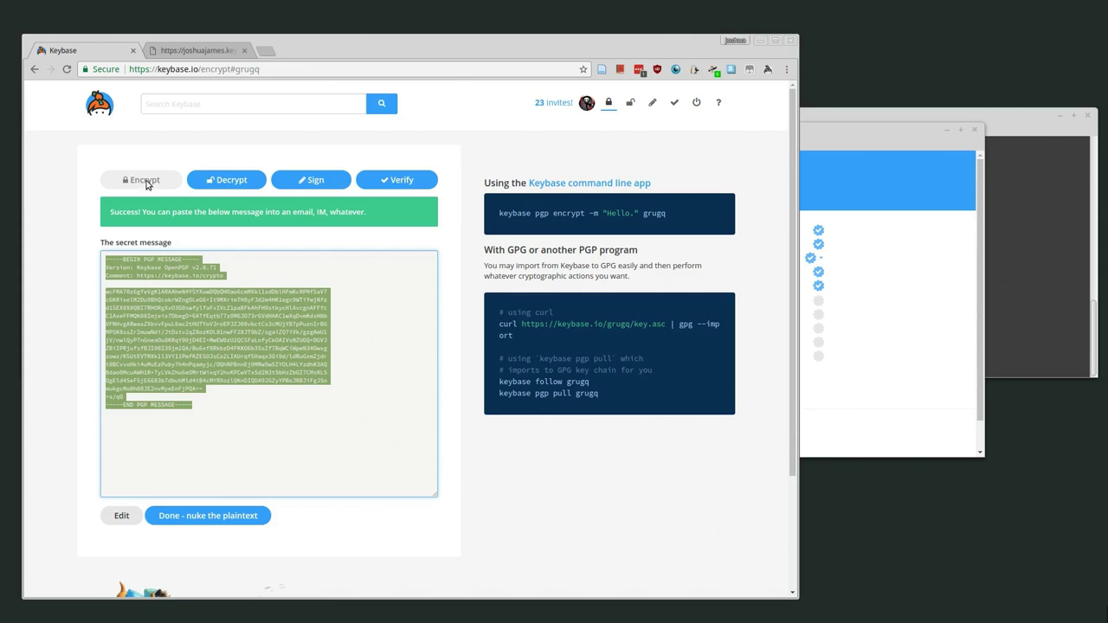
- Visit the Decrypt and Sign pages, then place the cursor in the empty Verify message box
left_click(230, 192)
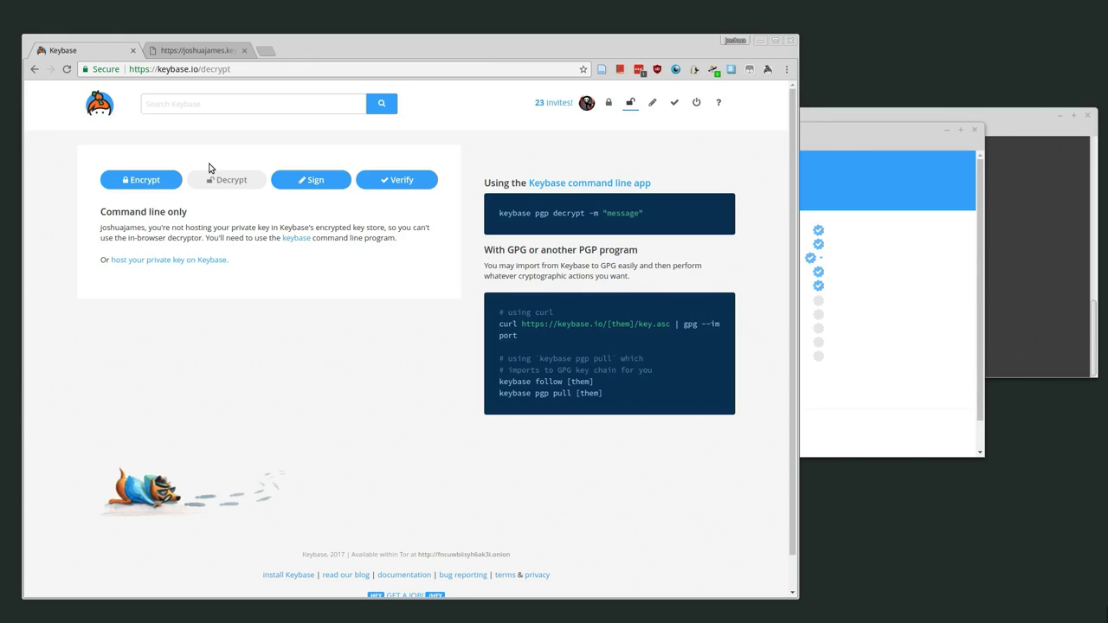
left_click(313, 182)
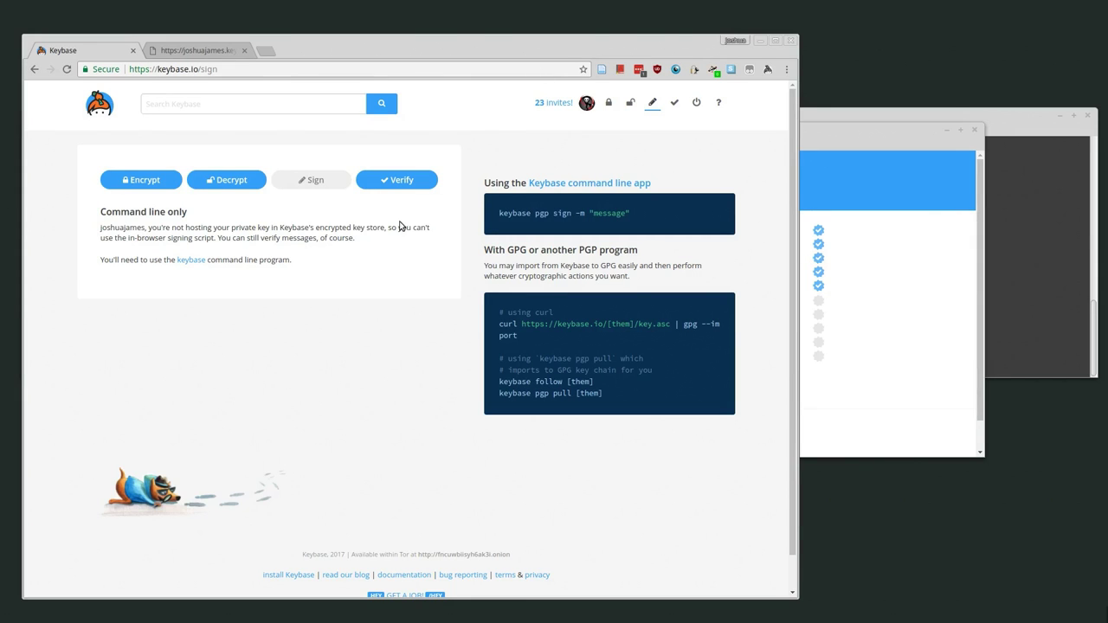
left_click(397, 180)
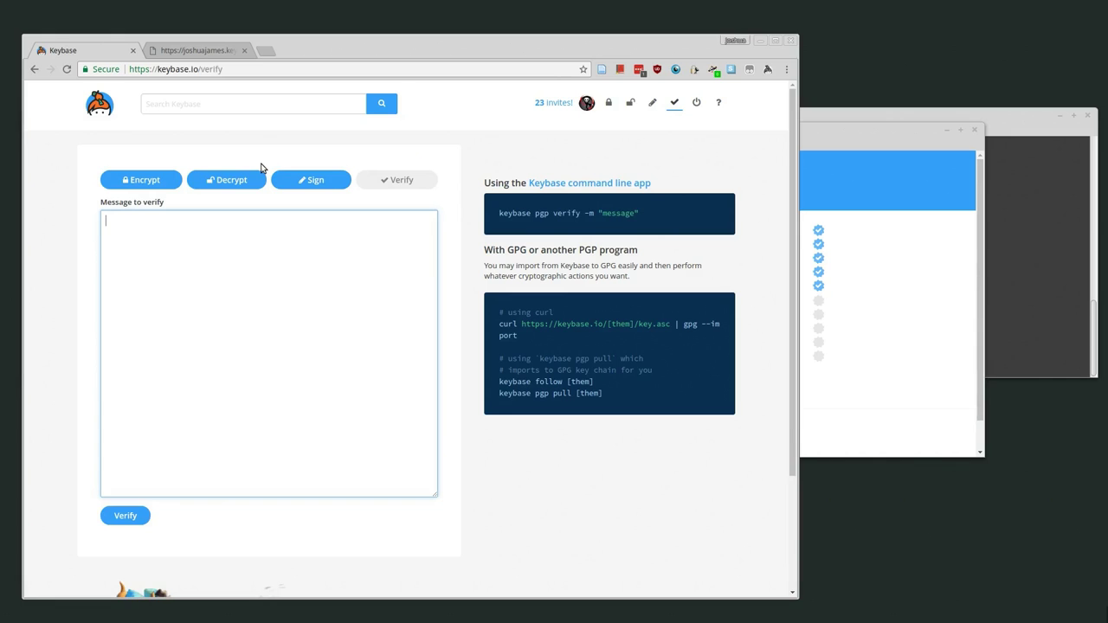
left_click(223, 257)
left_click(587, 103)
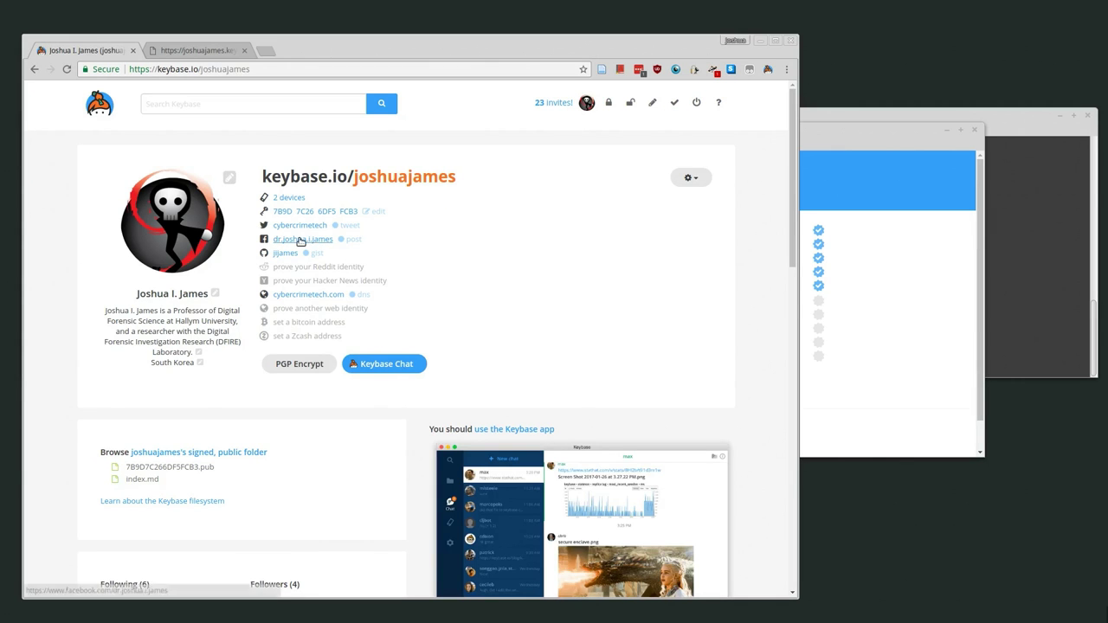
scroll(190, 366, "down", 3)
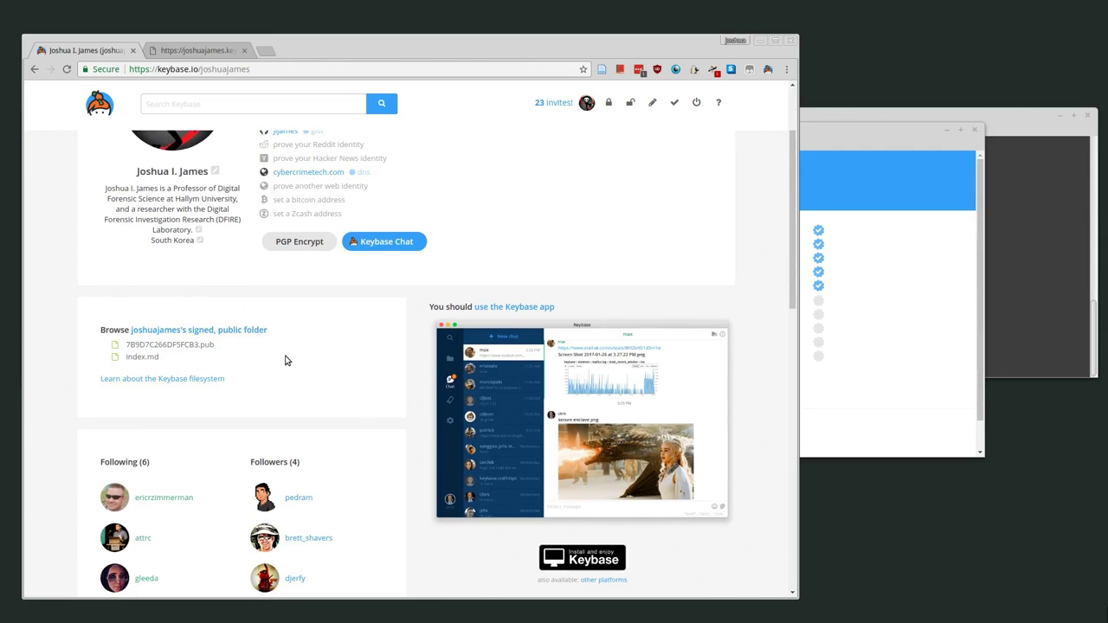
scroll(406, 470, "down", 3)
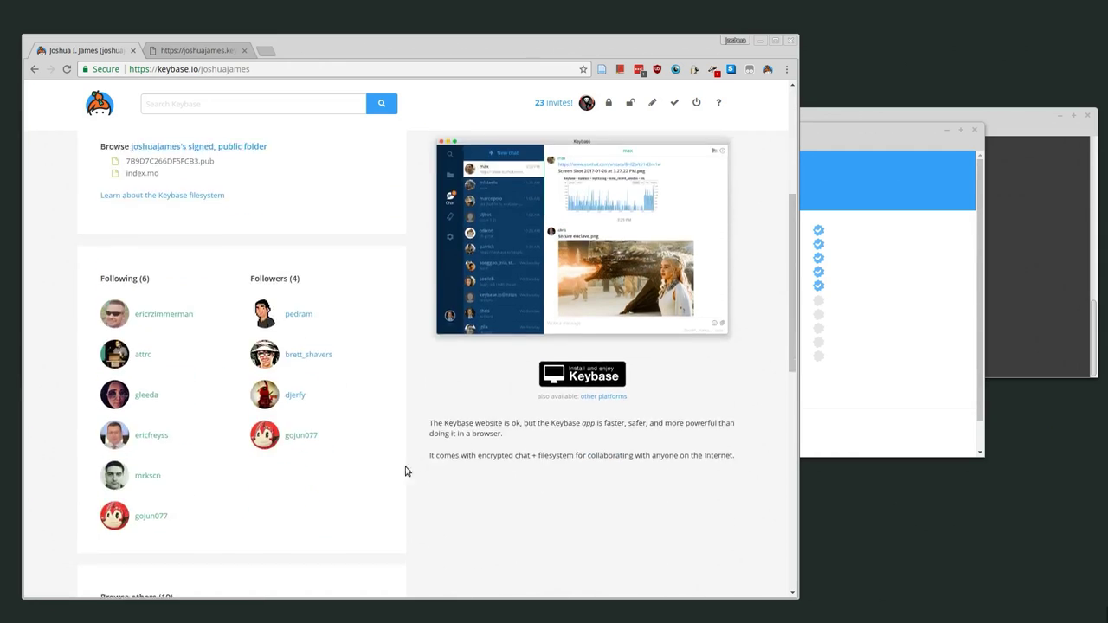
scroll(186, 483, "down", 2)
scroll(186, 477, "down", 1)
scroll(191, 470, "up", 3)
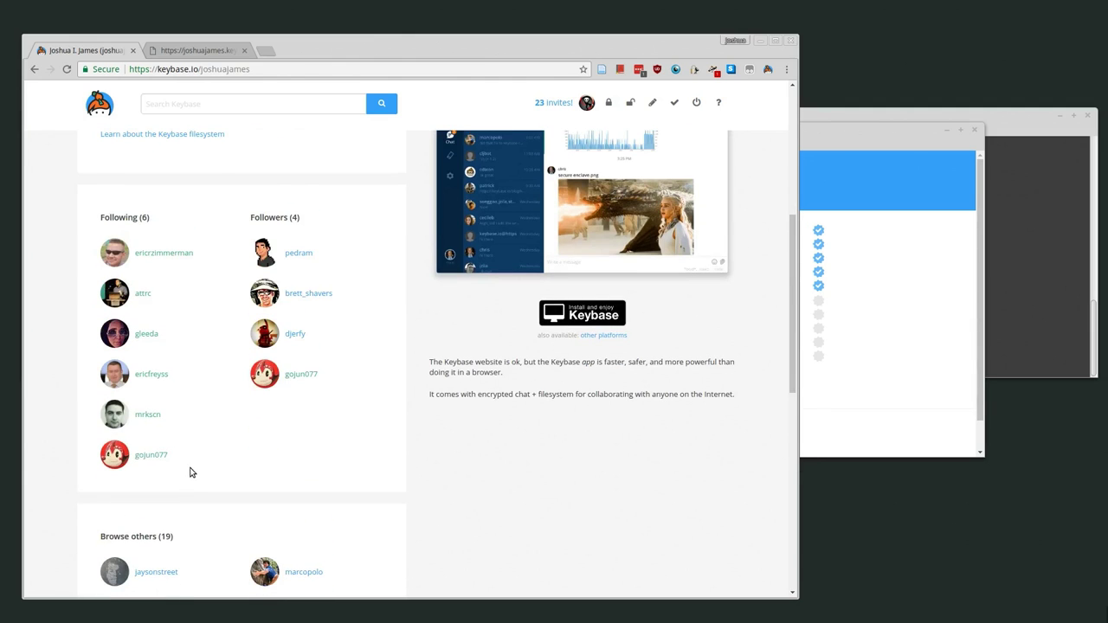
left_click(149, 415)
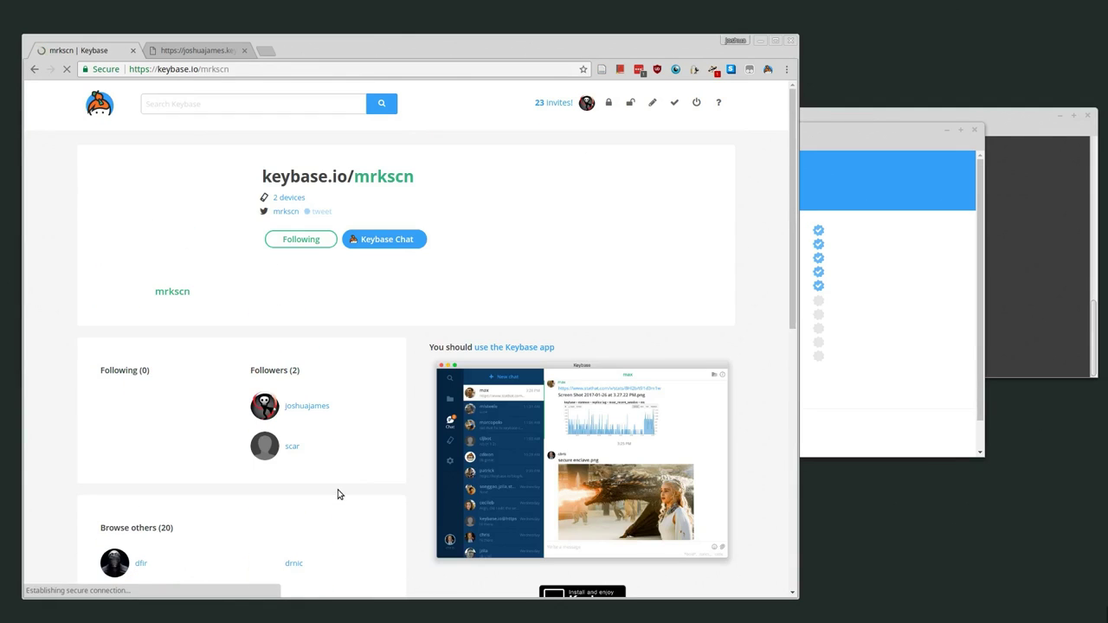
scroll(410, 369, "down", 5)
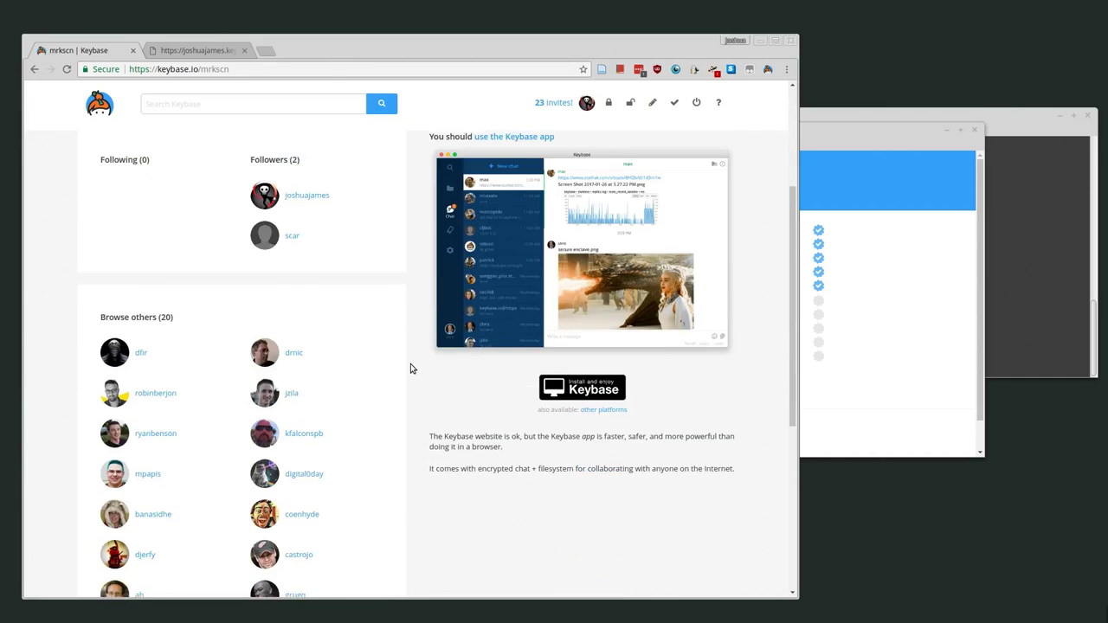
scroll(410, 368, "up", 5)
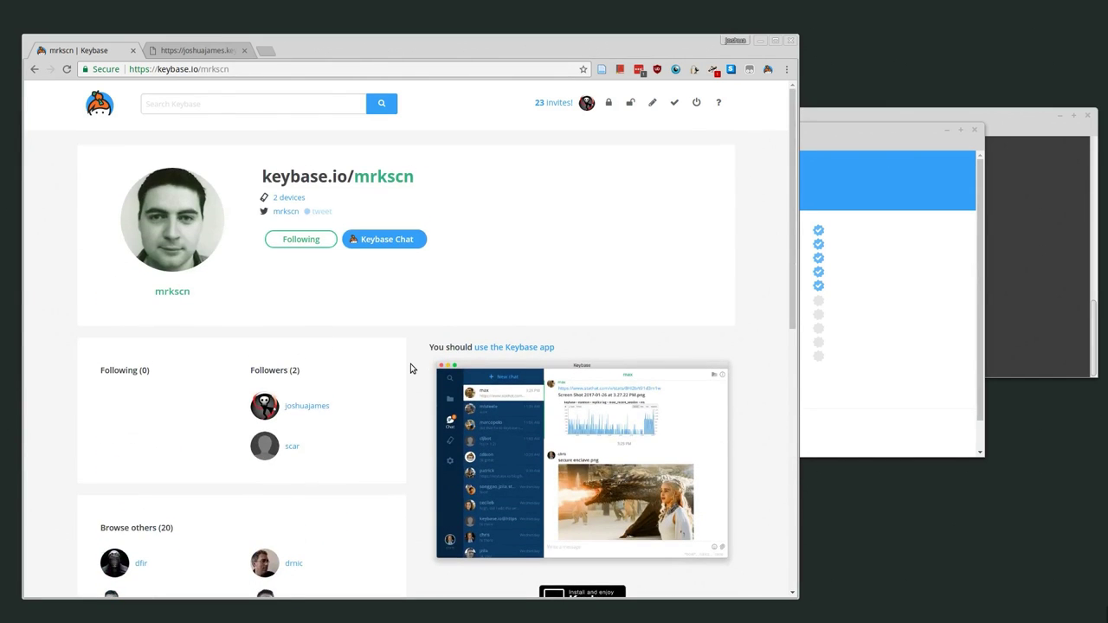
left_click(32, 69)
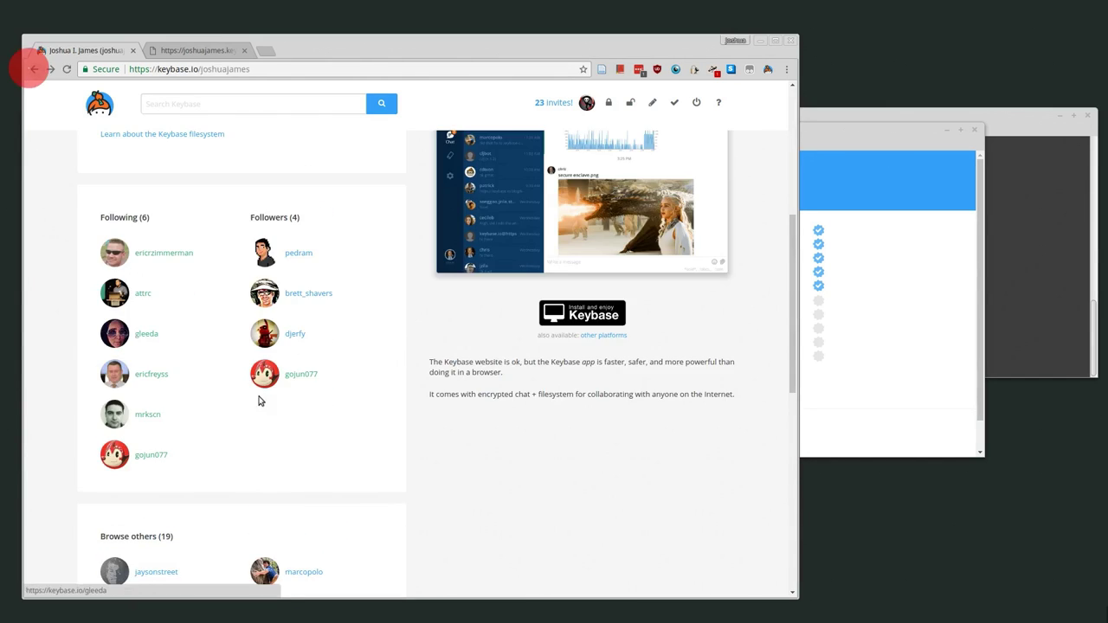
left_click(291, 376)
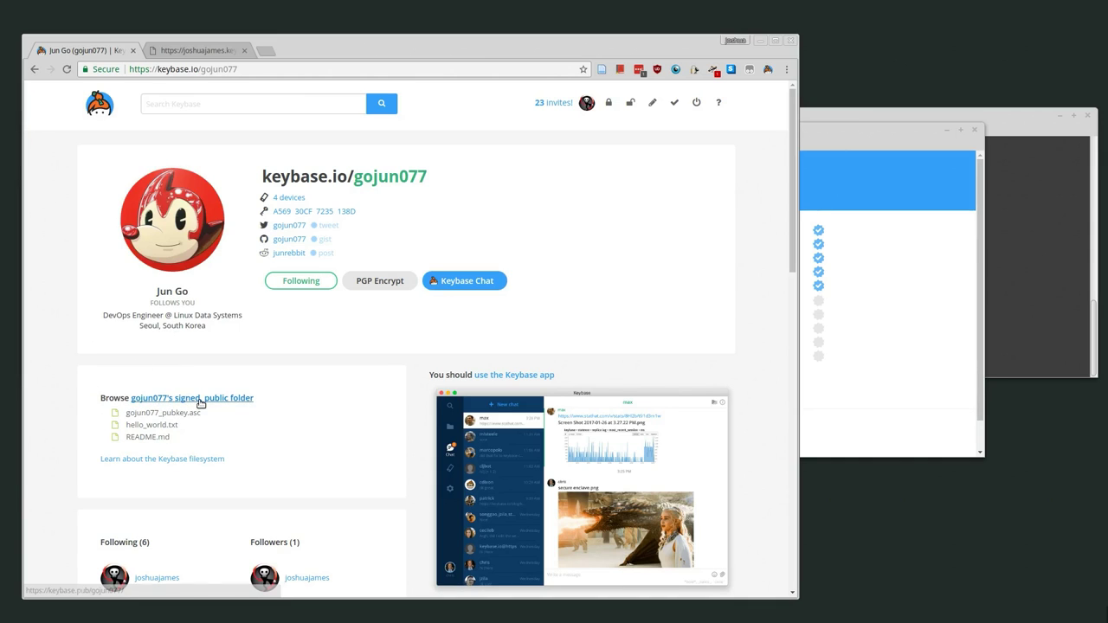
left_click(156, 398)
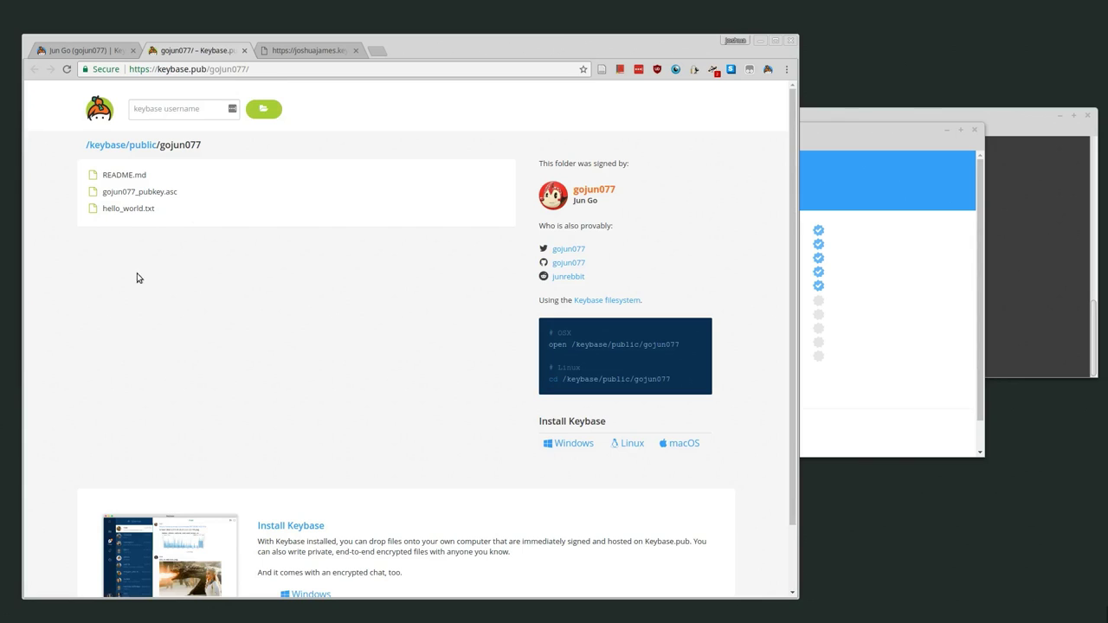
left_click(115, 175)
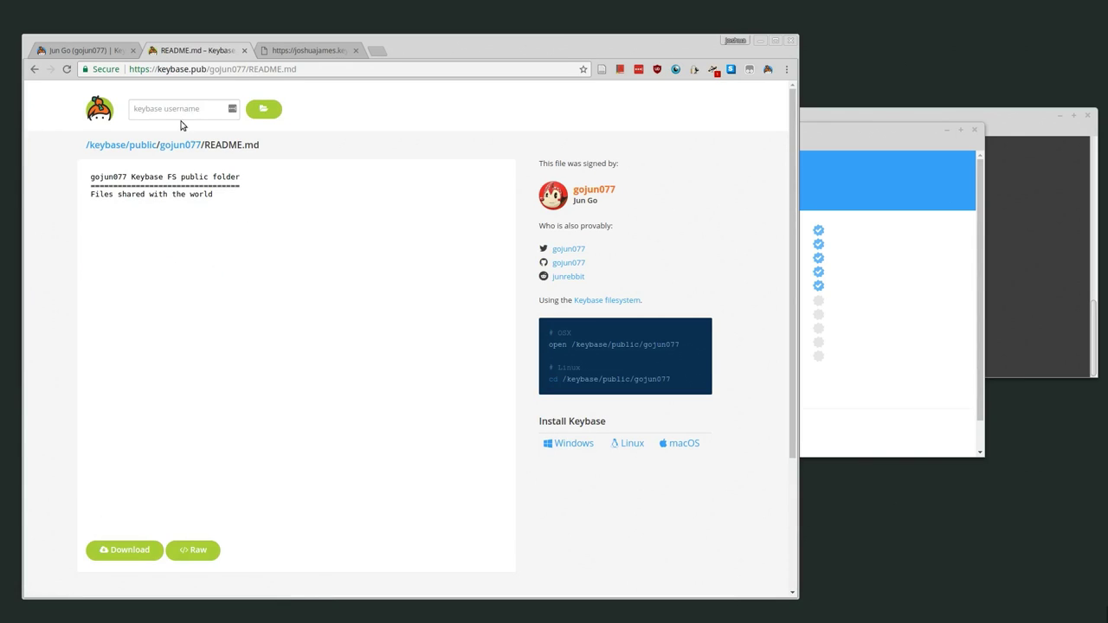
left_click(33, 68)
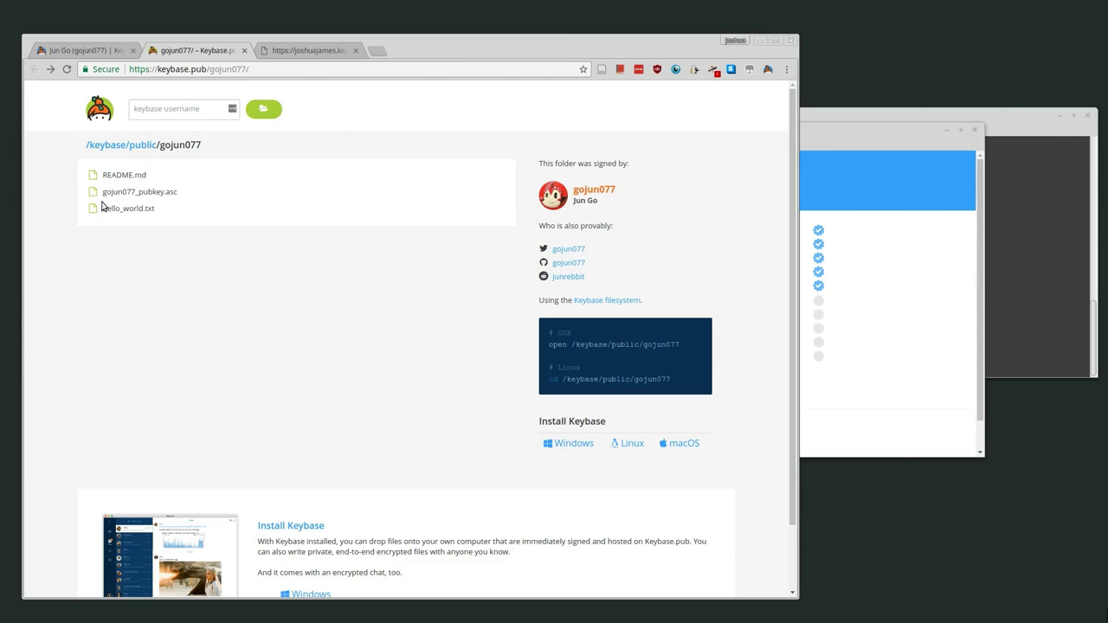
- Read hello_world.txt, then close gojun077's public folder
left_click(138, 208)
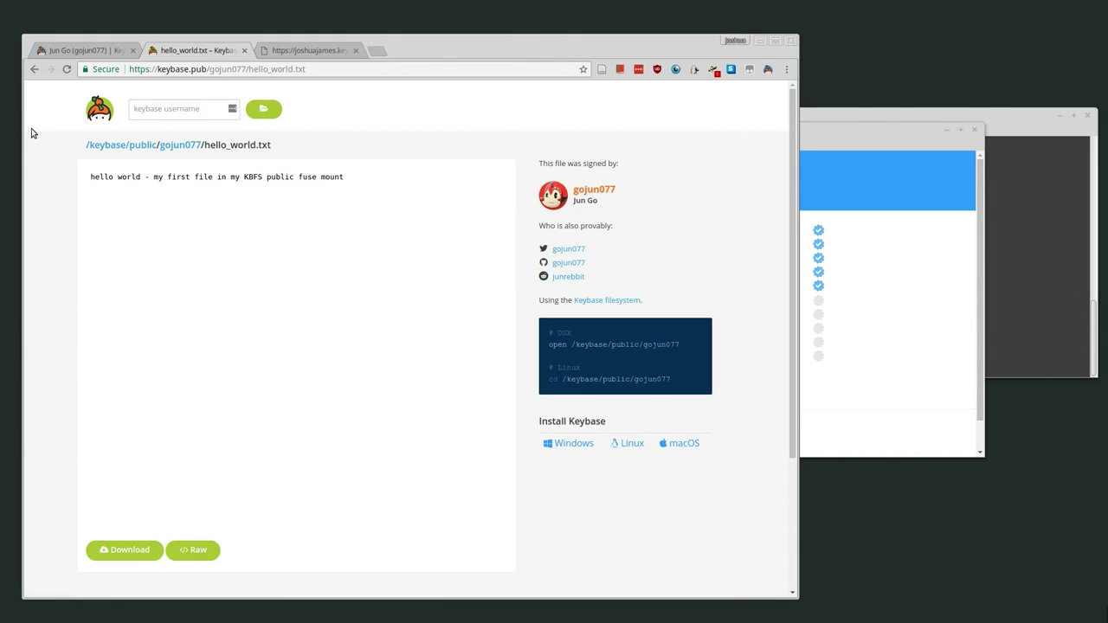
left_click(35, 69)
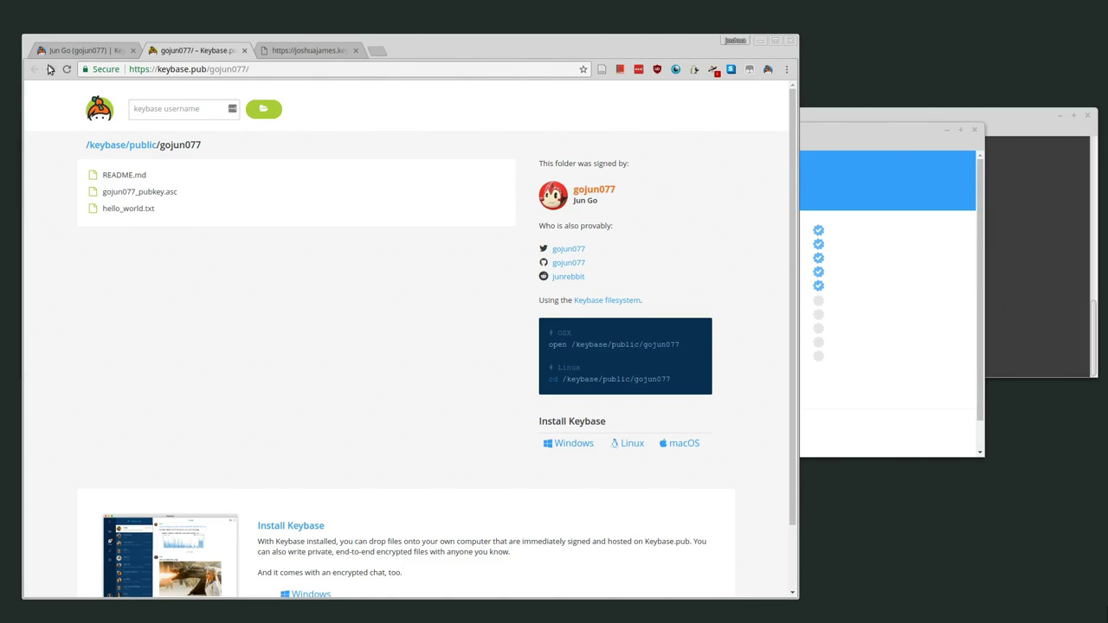
left_click(244, 52)
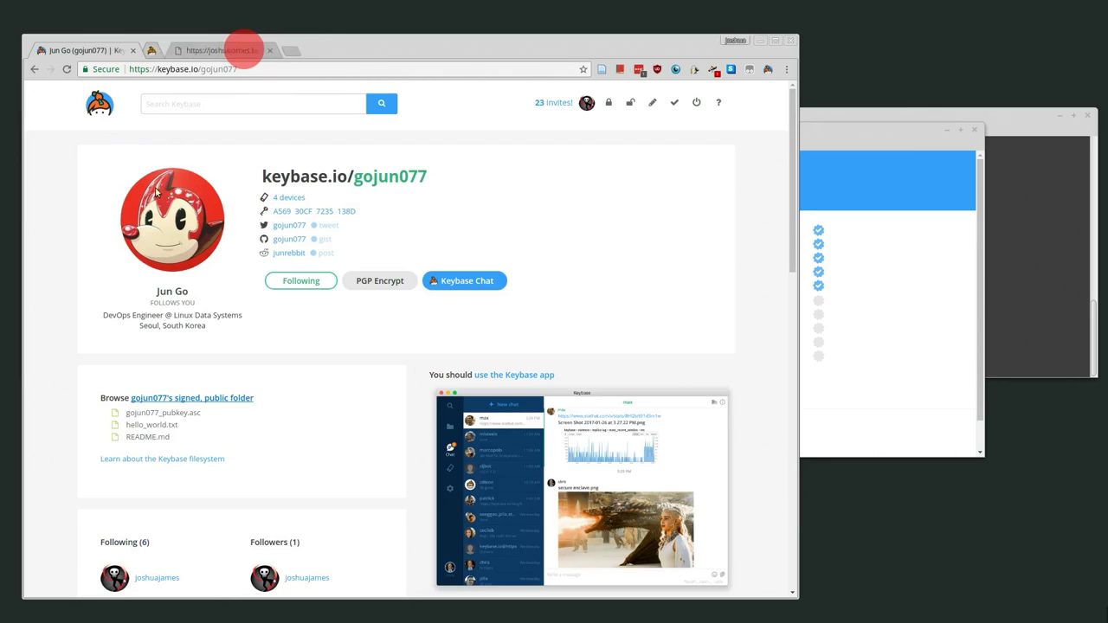
left_click(73, 386)
- Return to joshuajames's profile, highlight keybase.io/joshuajames, and view his joshuajames.keybase.pub site
left_click(34, 69)
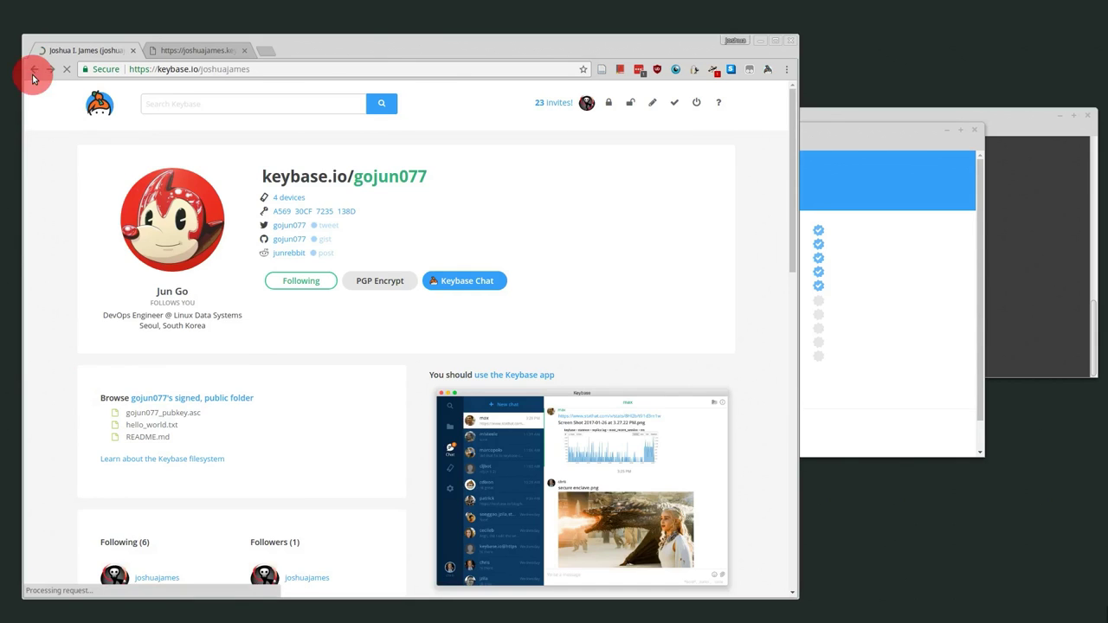
scroll(231, 453, "up", 4)
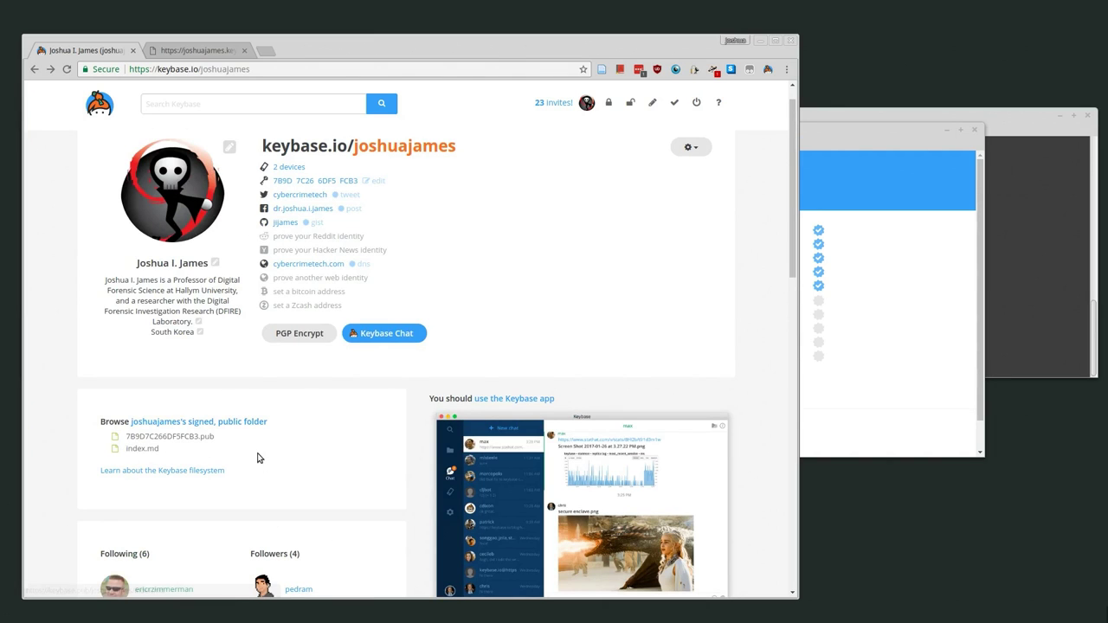
left_click_drag(158, 69, 255, 71)
left_click(194, 50)
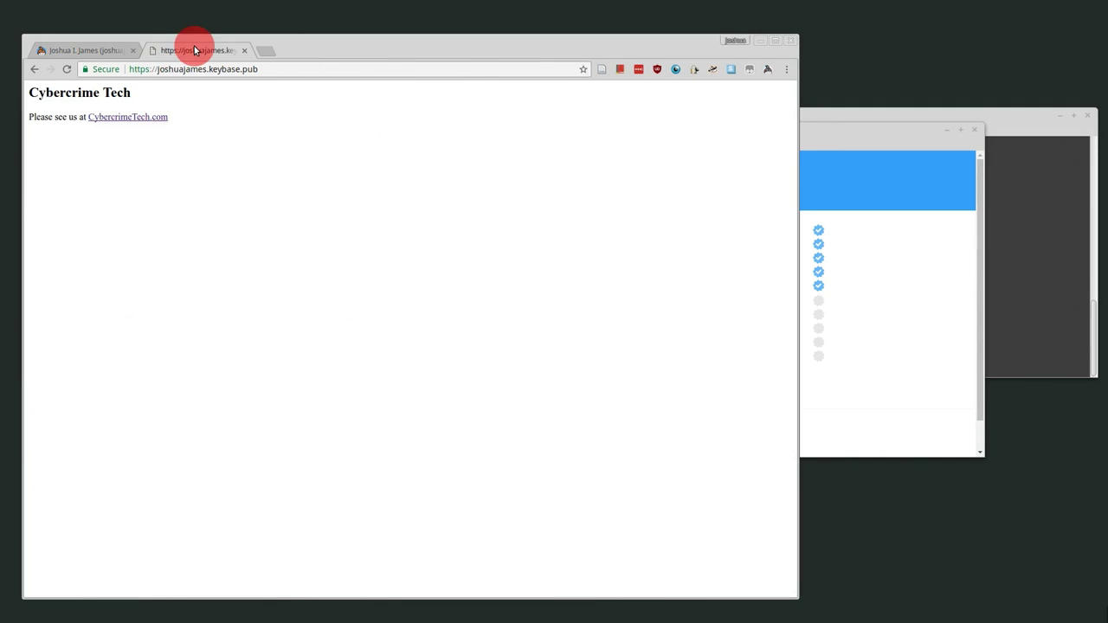
- Highlight the site address, go to the Keybase.pub home page and forward again, then switch to the Joshua I. James tab
left_click_drag(163, 69, 253, 73)
left_click(264, 173)
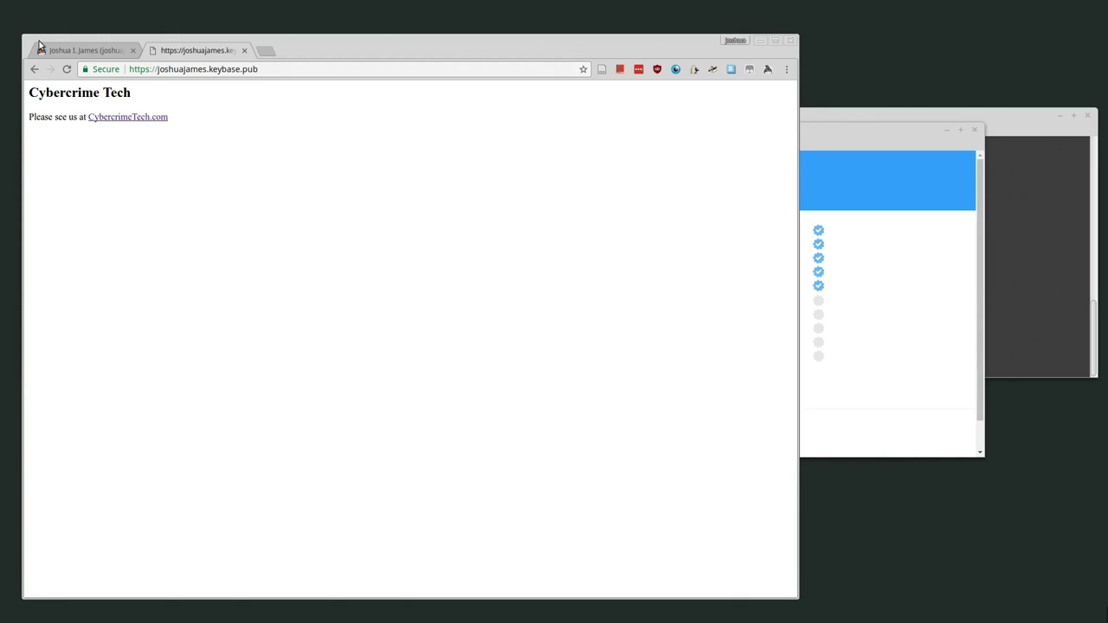
left_click(35, 69)
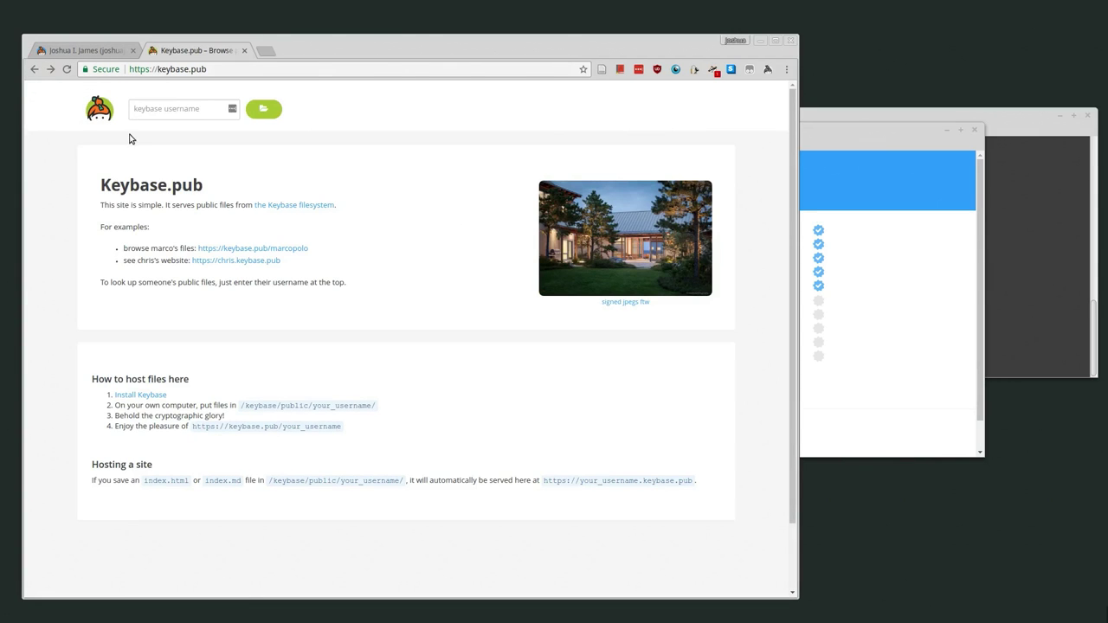
left_click(50, 69)
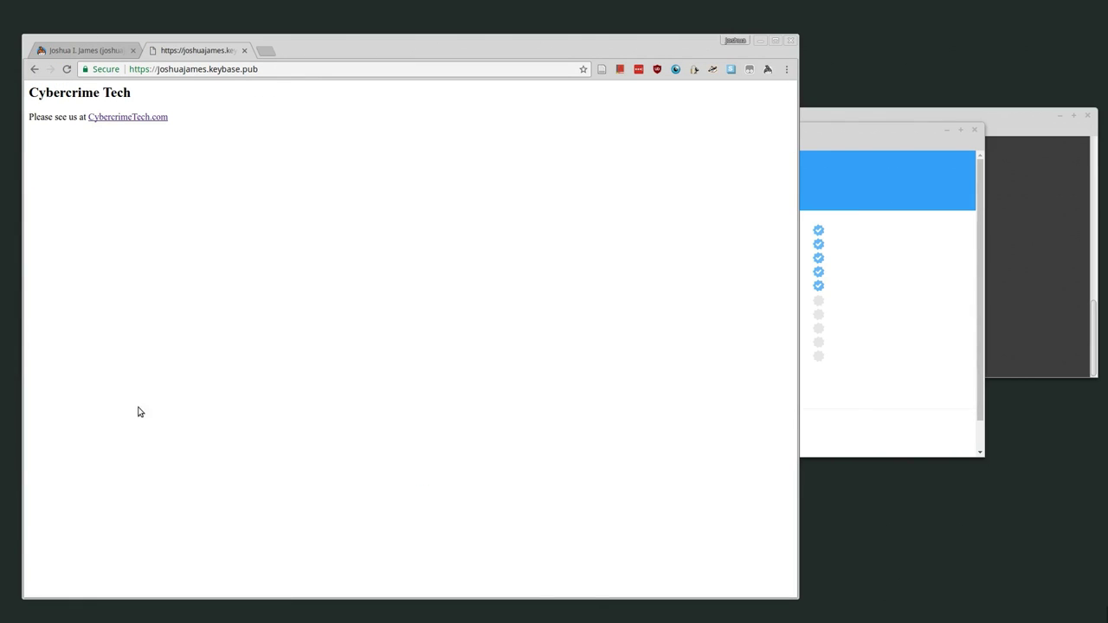
left_click(87, 50)
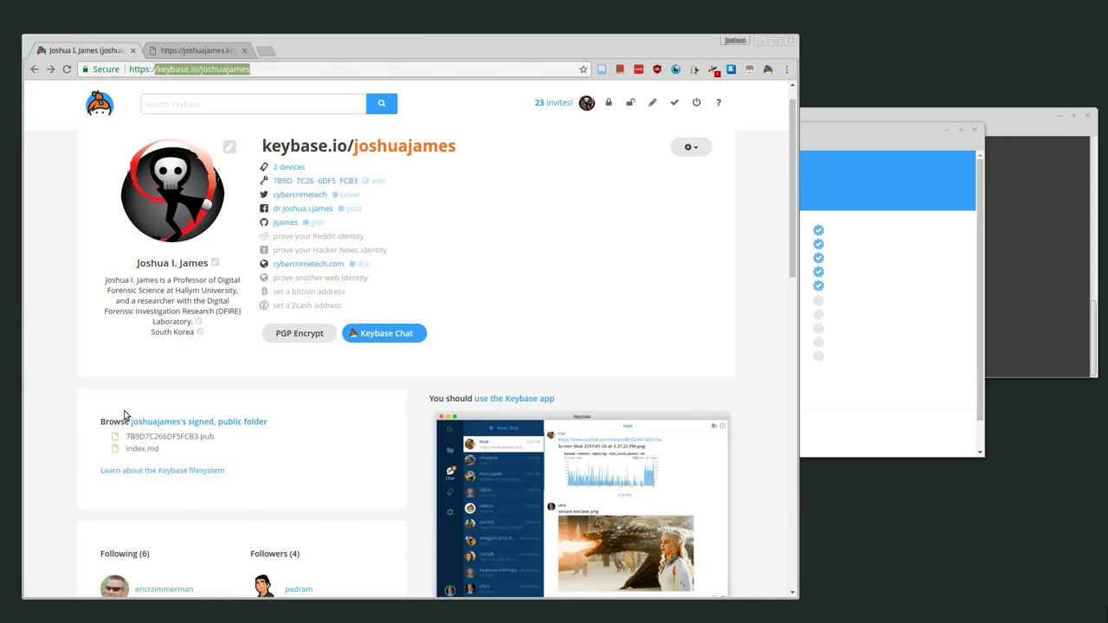